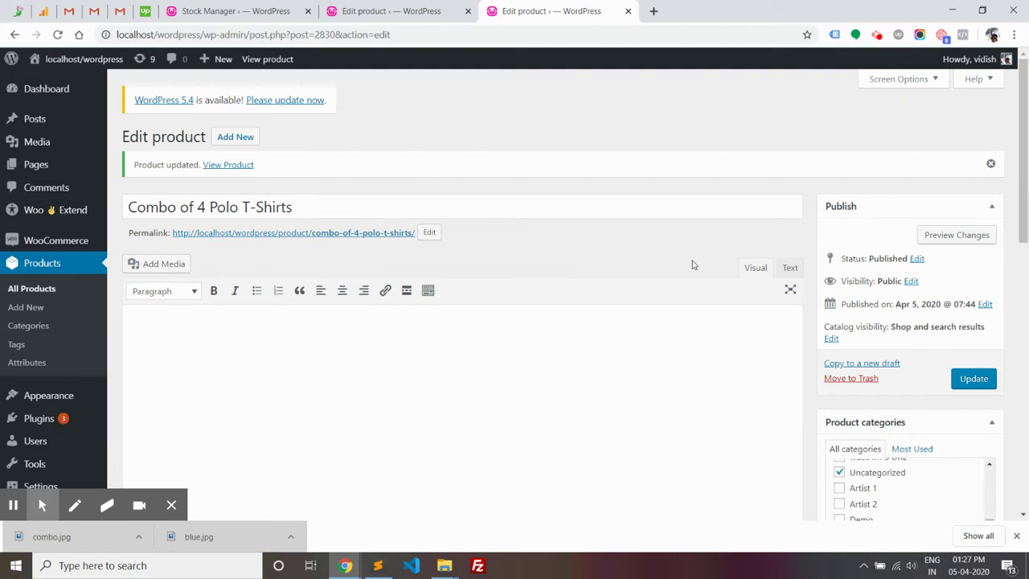
Go to the Blue T Shirt edit page and scroll to its Product data panel showing the $50 price
drag(1019, 99, 1021, 115)
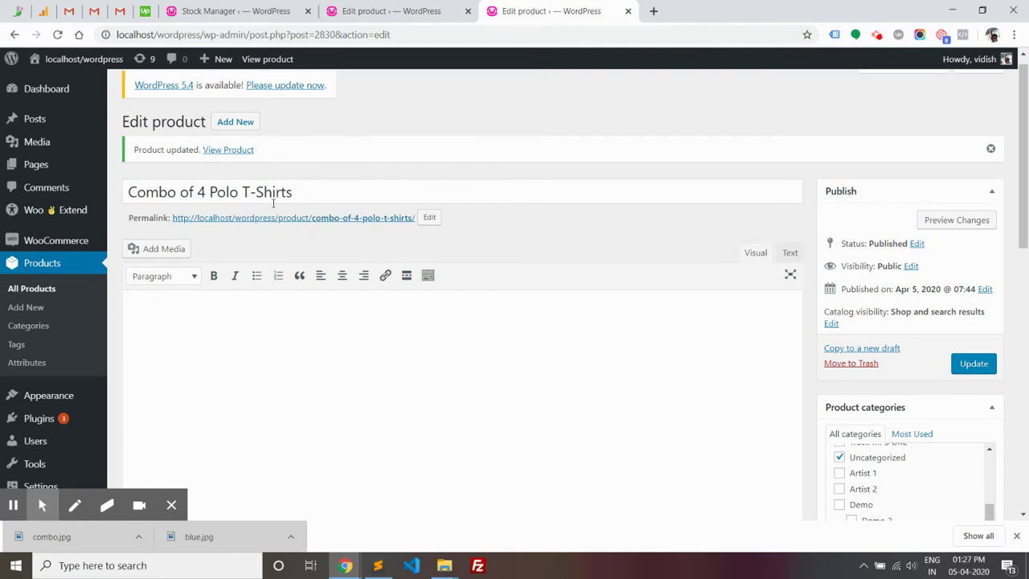
click(357, 17)
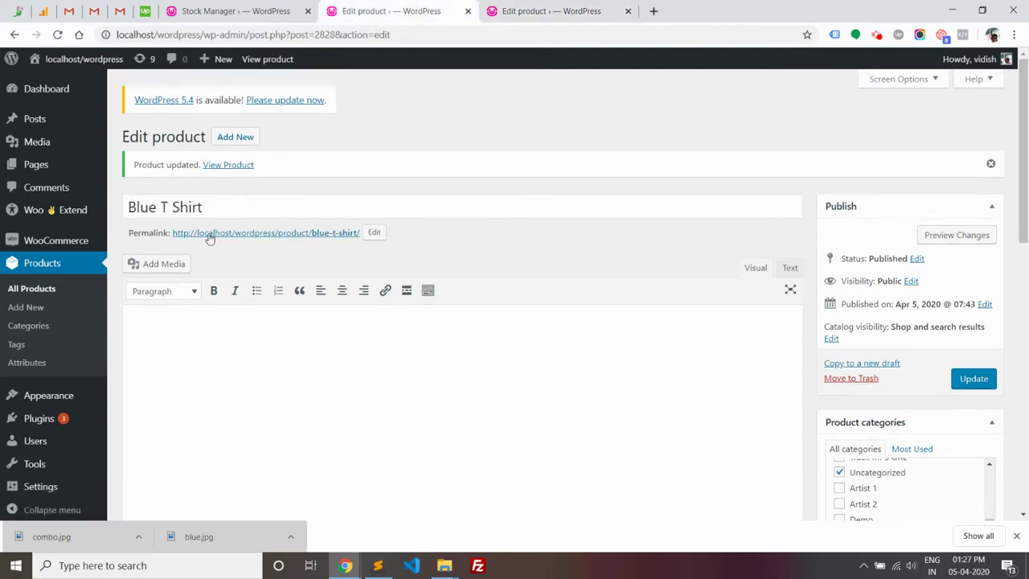
drag(214, 201, 117, 206)
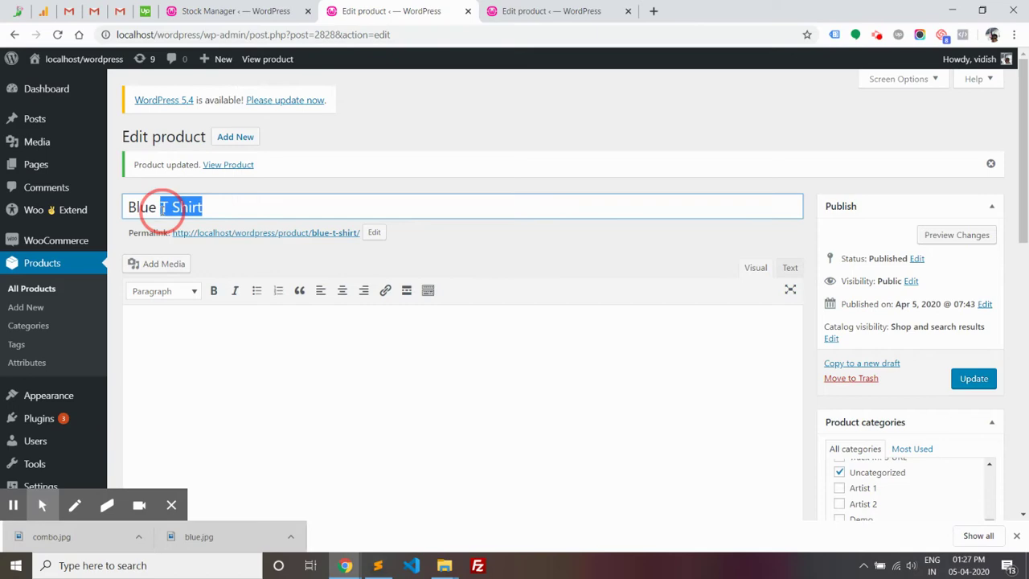
click(524, 10)
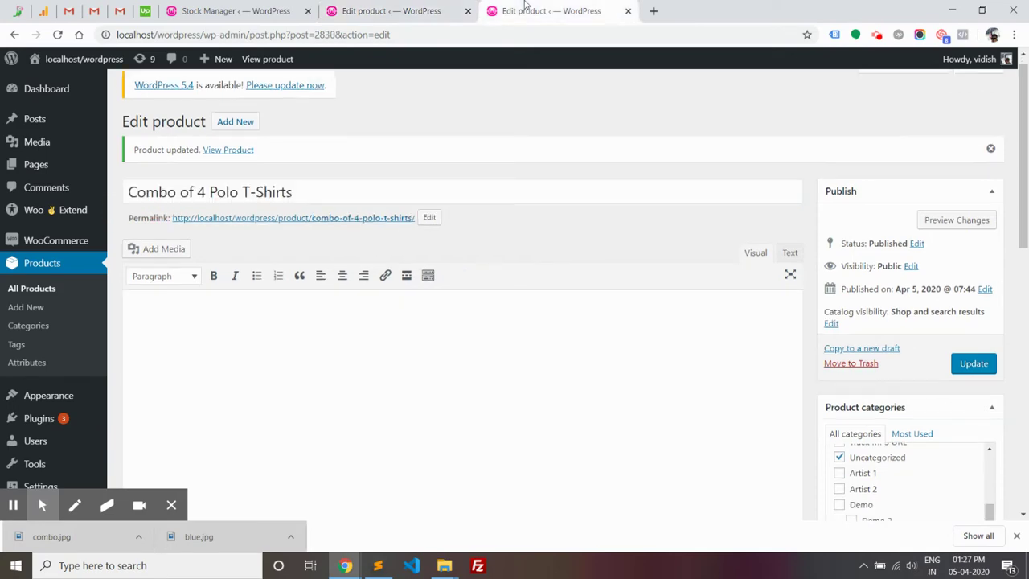
click(410, 9)
drag(1025, 154, 1026, 328)
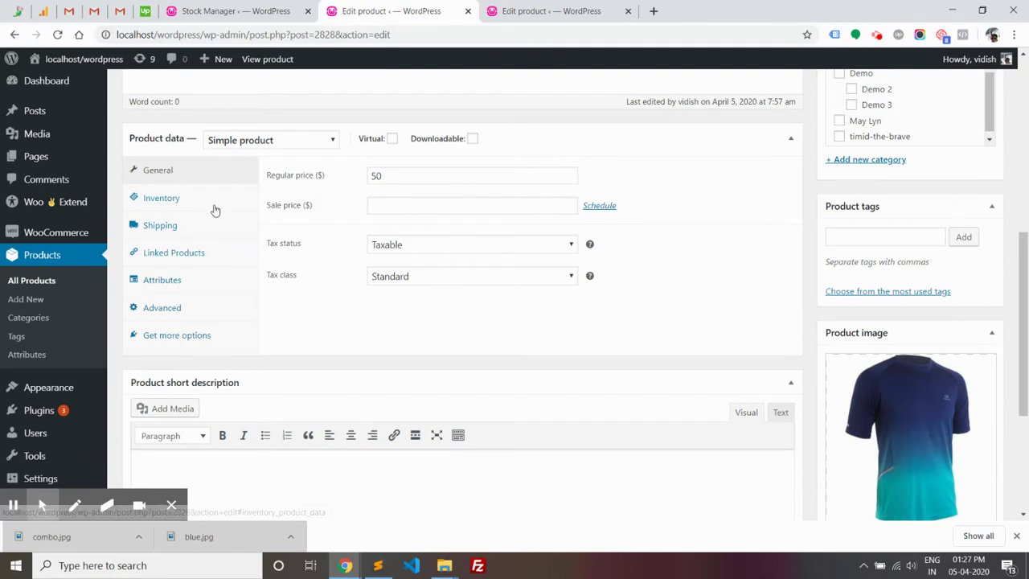
Check the Blue T Shirt's inventory settings, then move to the Combo of 4 Polo T-Shirts editor
click(213, 202)
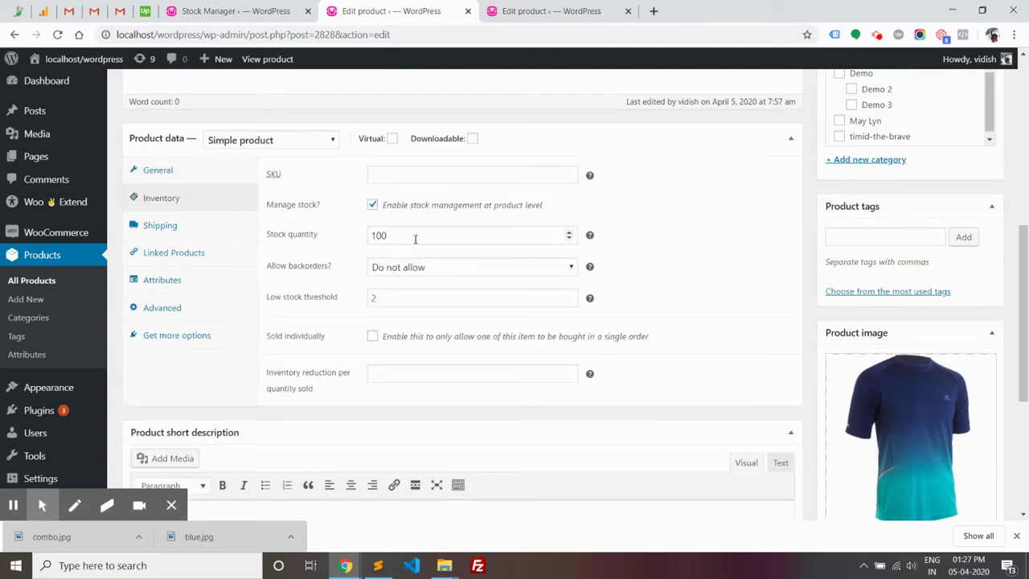
click(519, 11)
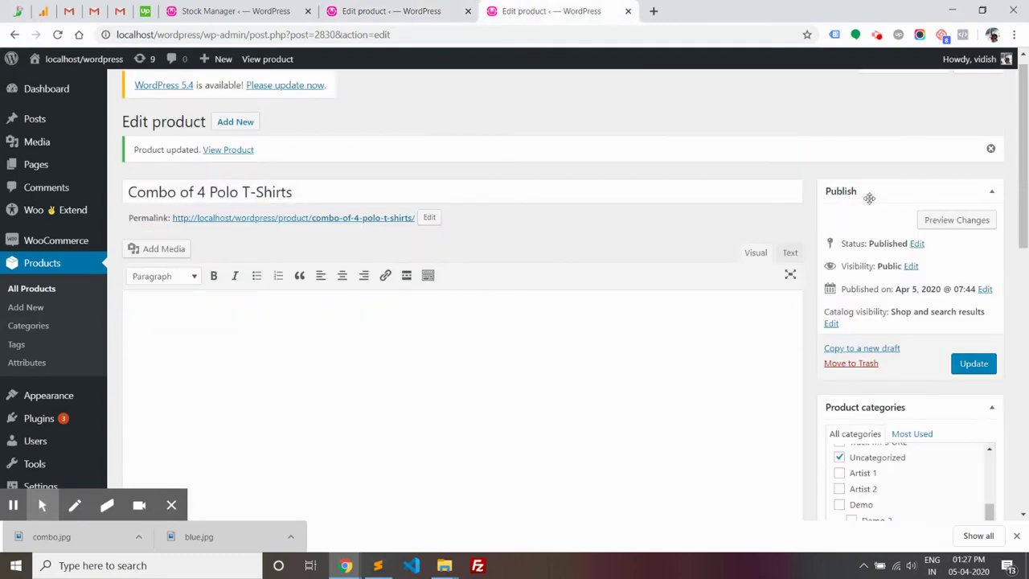
drag(1026, 198, 1027, 328)
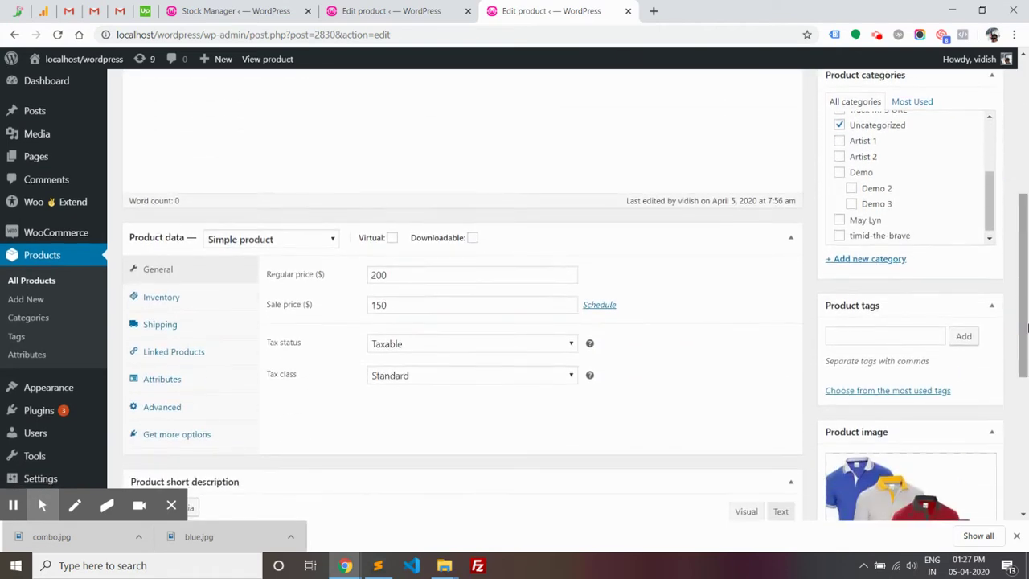
Set the Combo's inventory reduction per quantity sold to 4 and update the product
click(250, 297)
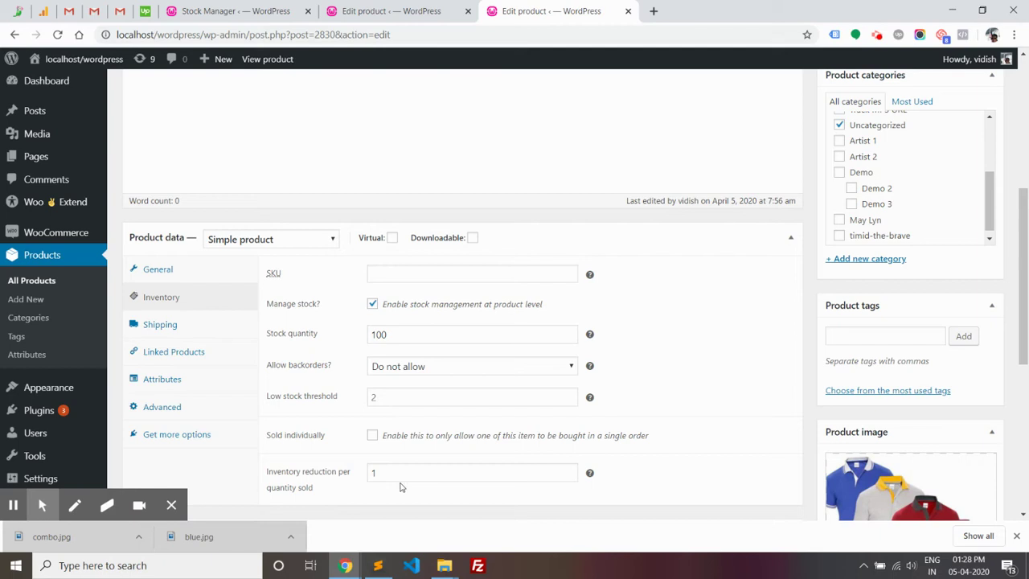
drag(266, 473, 318, 499)
click(318, 500)
text(4)
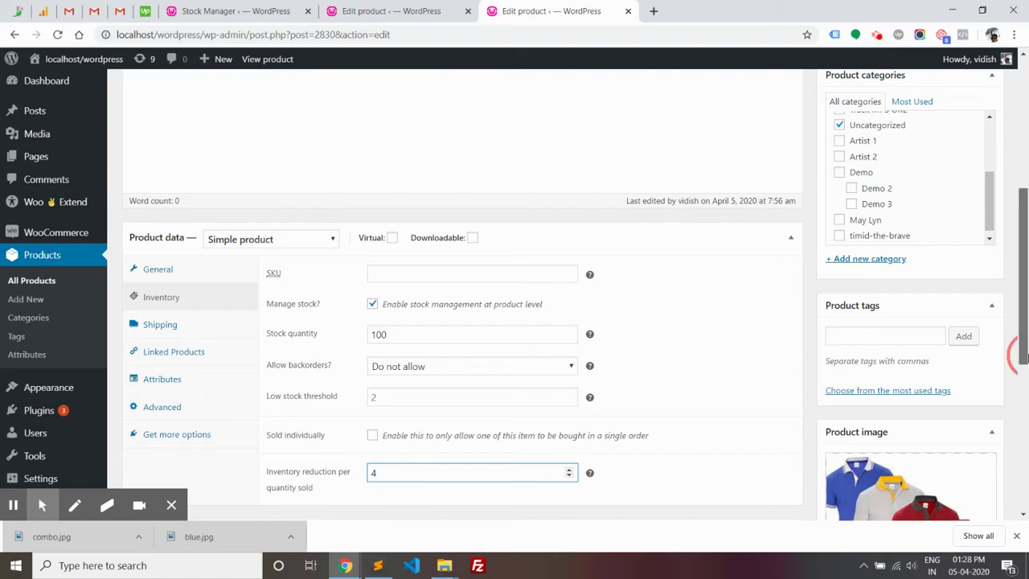
drag(1023, 362, 1023, 397)
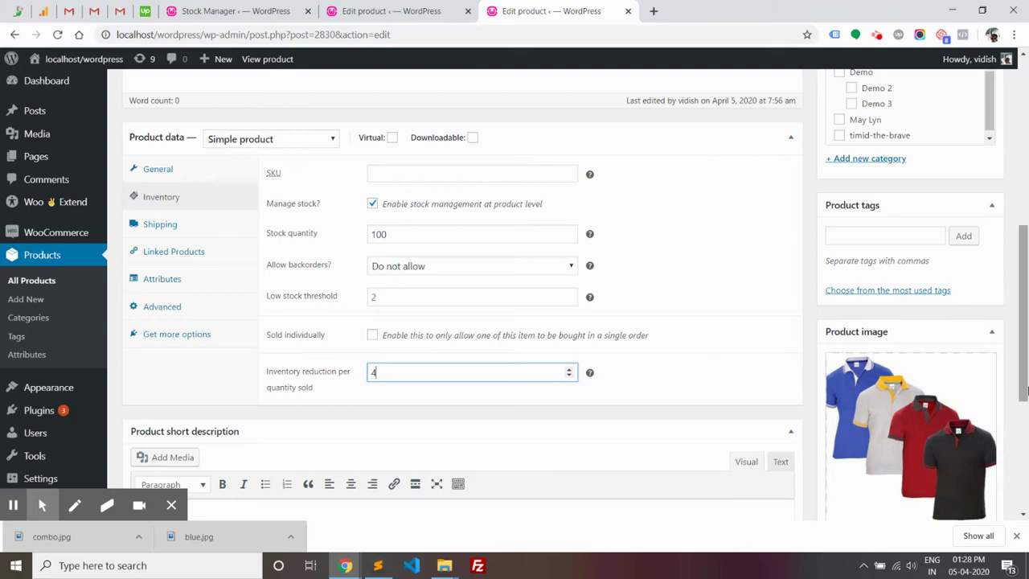
drag(1024, 389, 1024, 278)
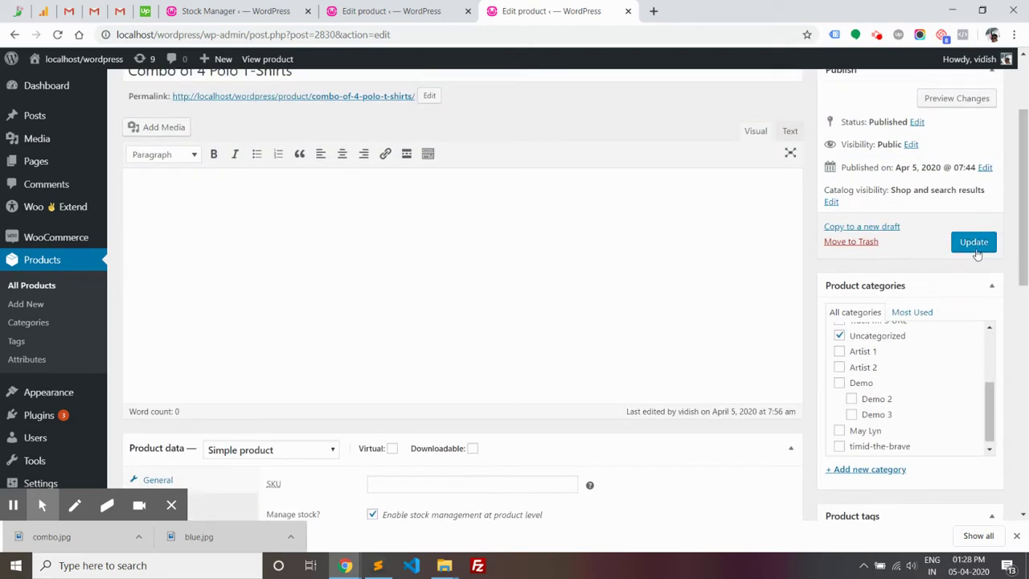
click(975, 249)
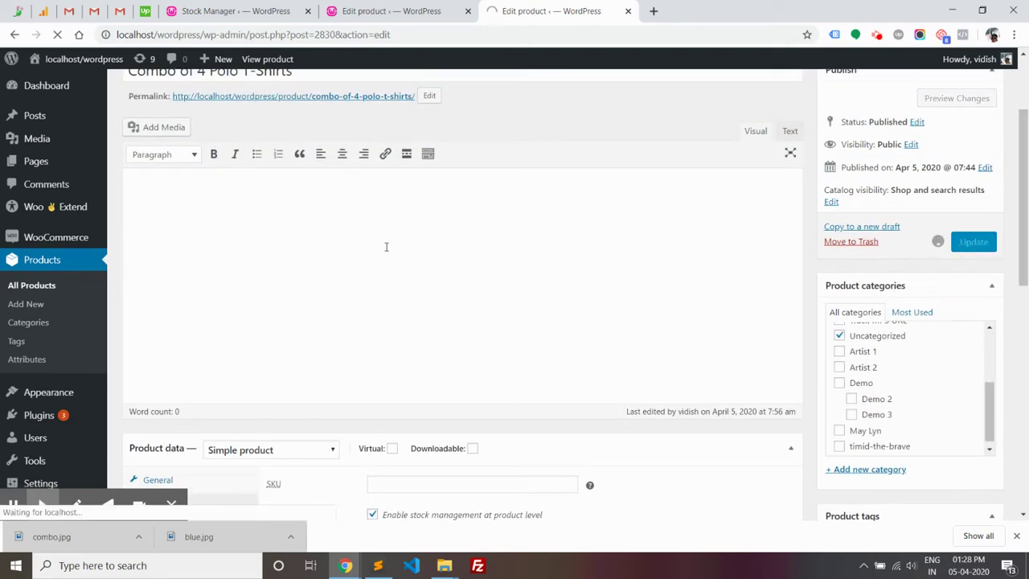
In Stock Manager, start a T-Shirt group containing Blue T Shirt and Combo of 4 Polo T-Shirts
click(213, 7)
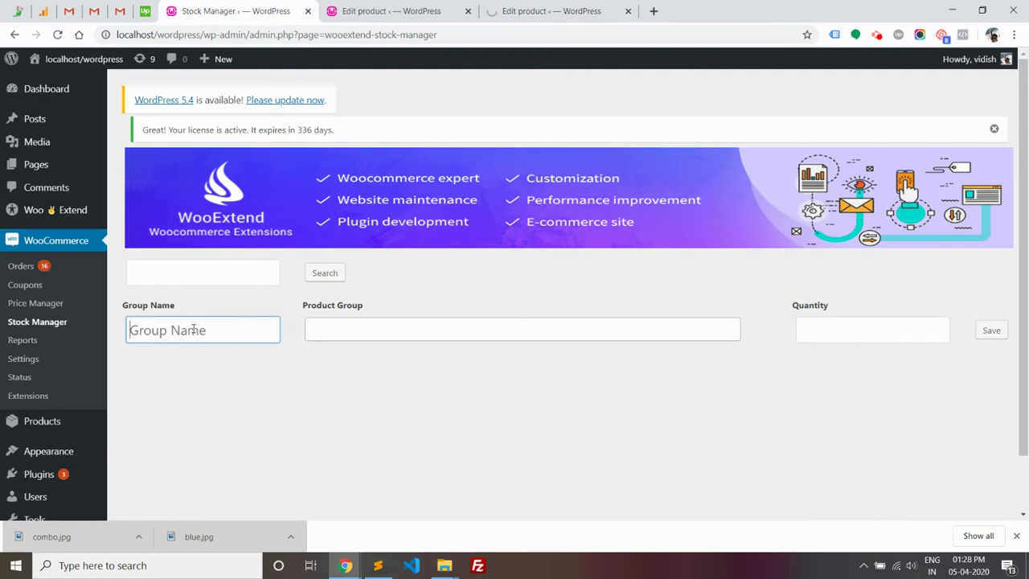
text(T-S)
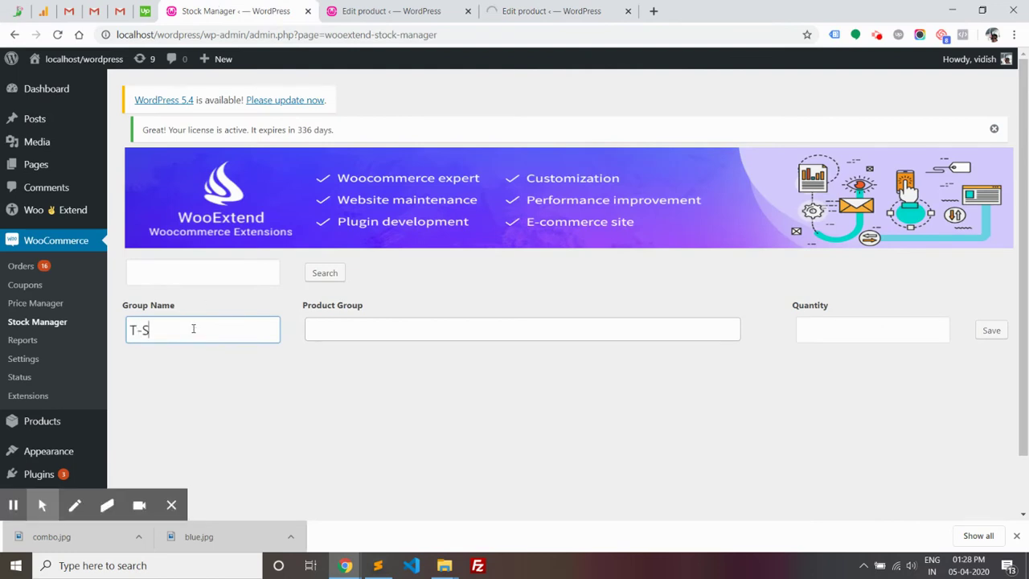
text(hirt)
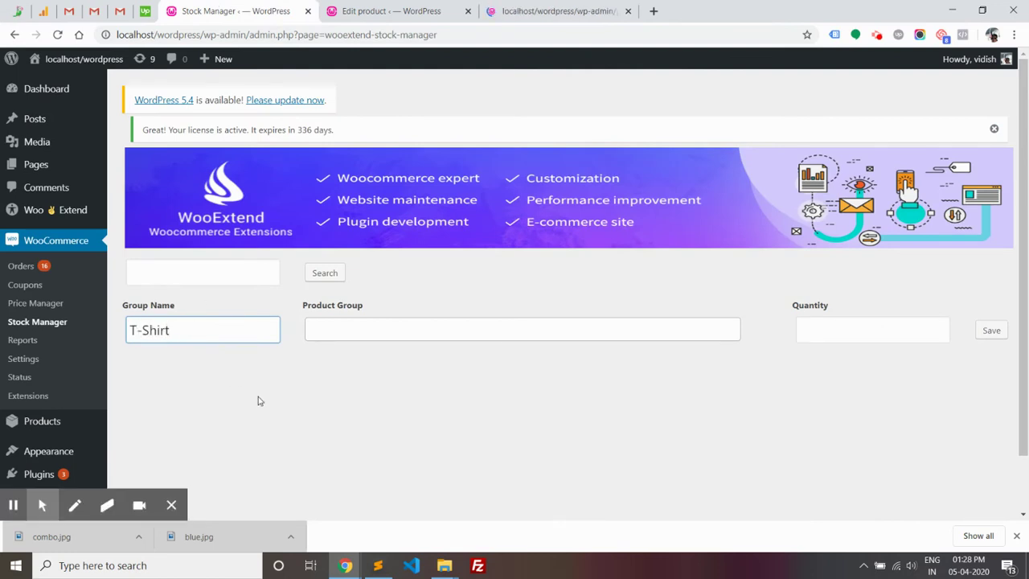
click(343, 339)
text(s)
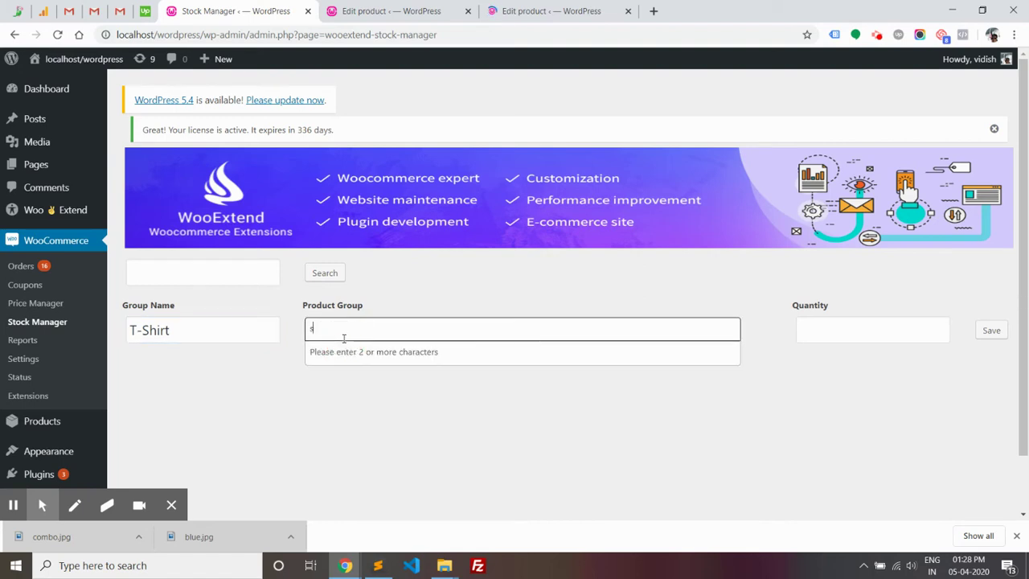
text(hirt)
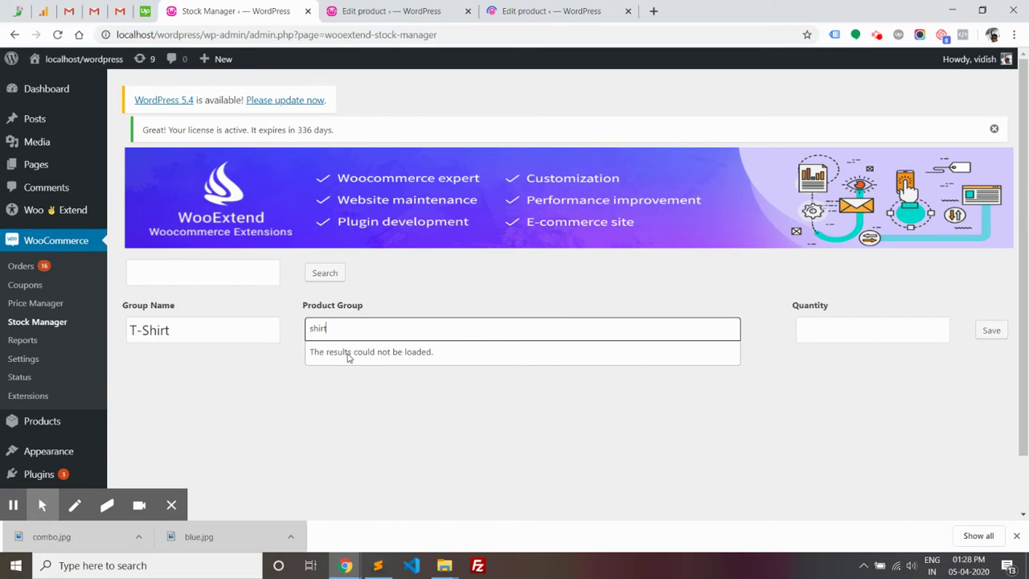
click(346, 352)
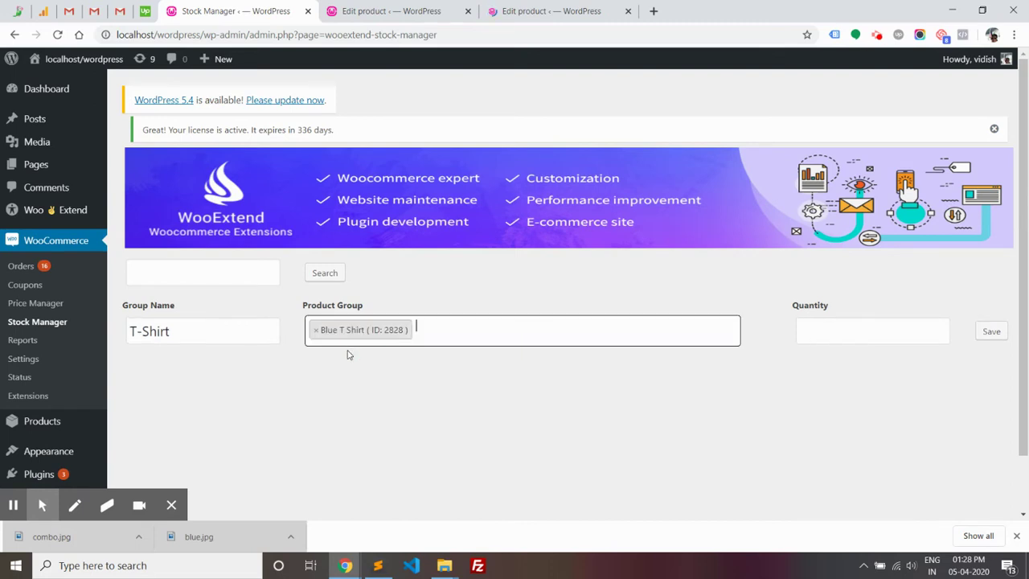
click(465, 328)
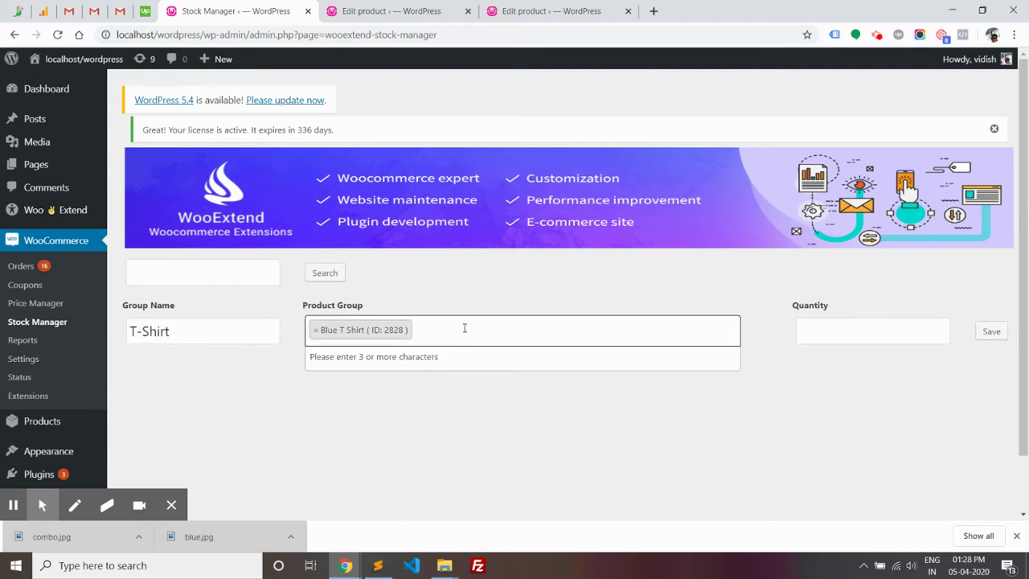
text(shi)
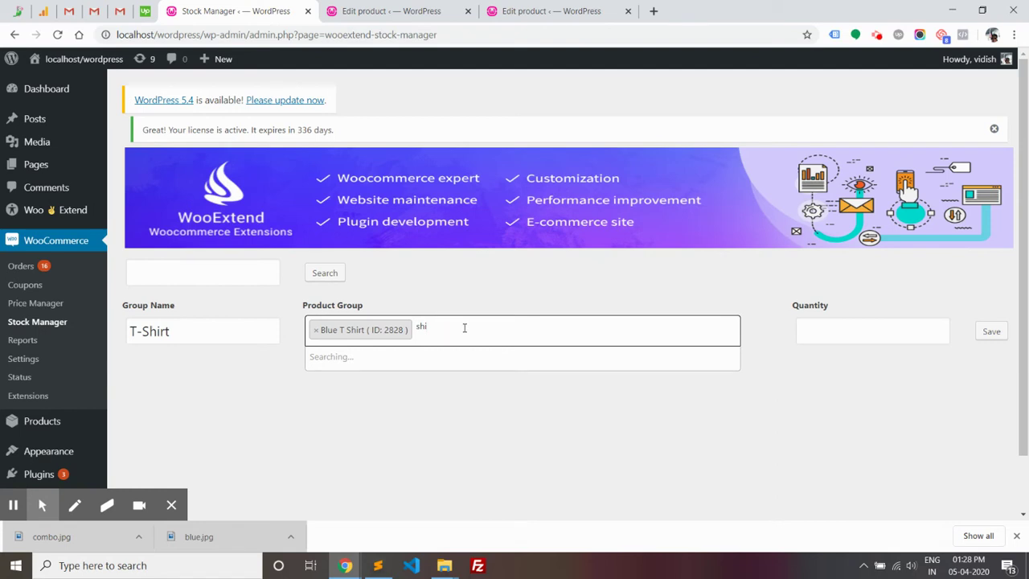
text(rt)
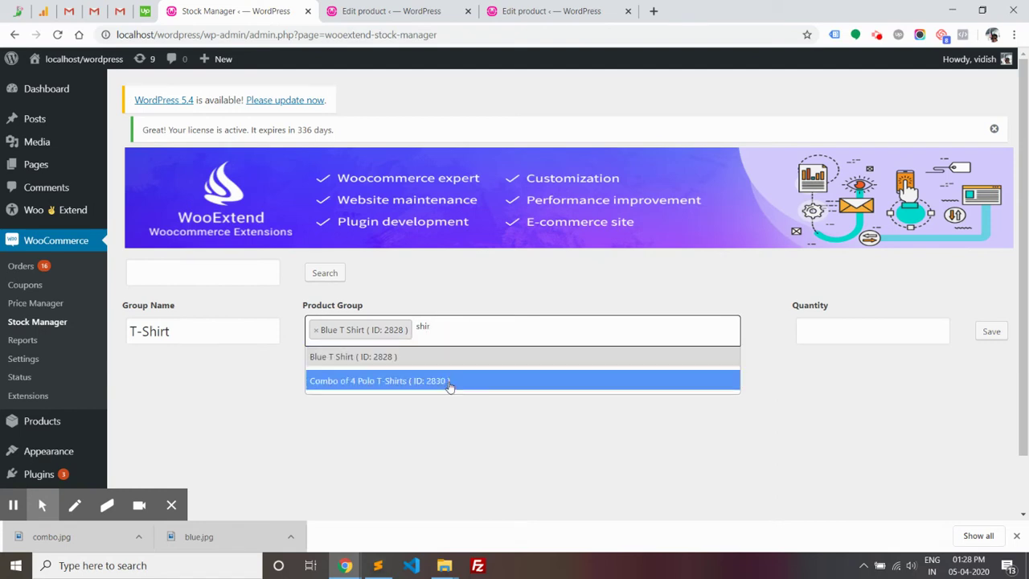
click(448, 380)
Give the T-Shirt group a quantity of 100, save it and dismiss the confirmation alert
click(816, 331)
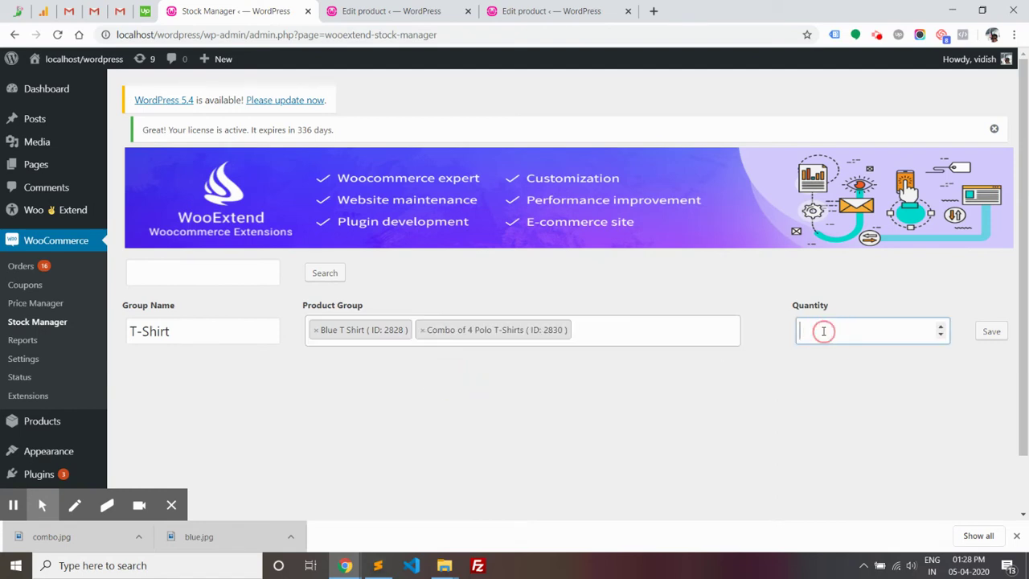
text(100)
click(991, 331)
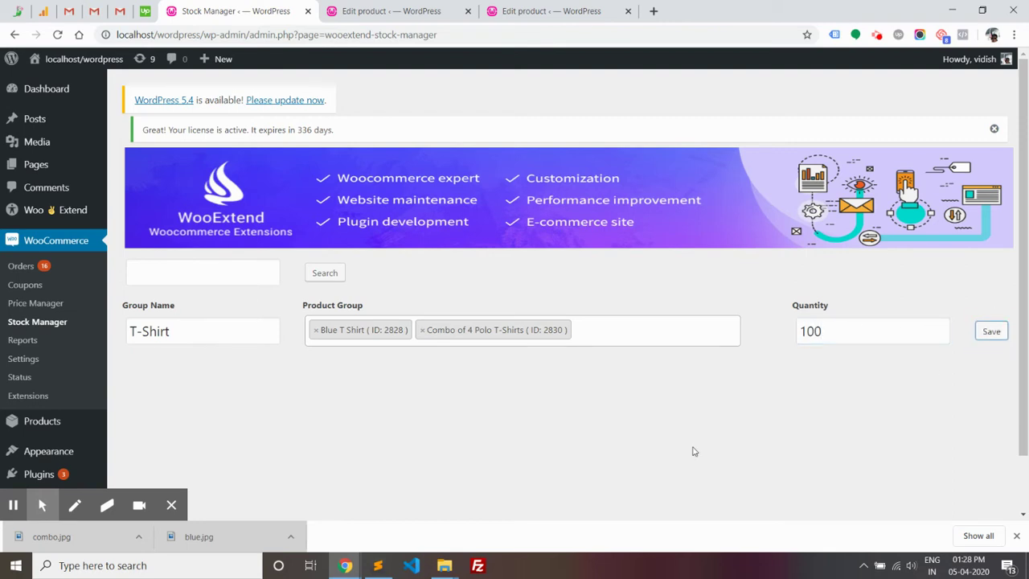
key(Return)
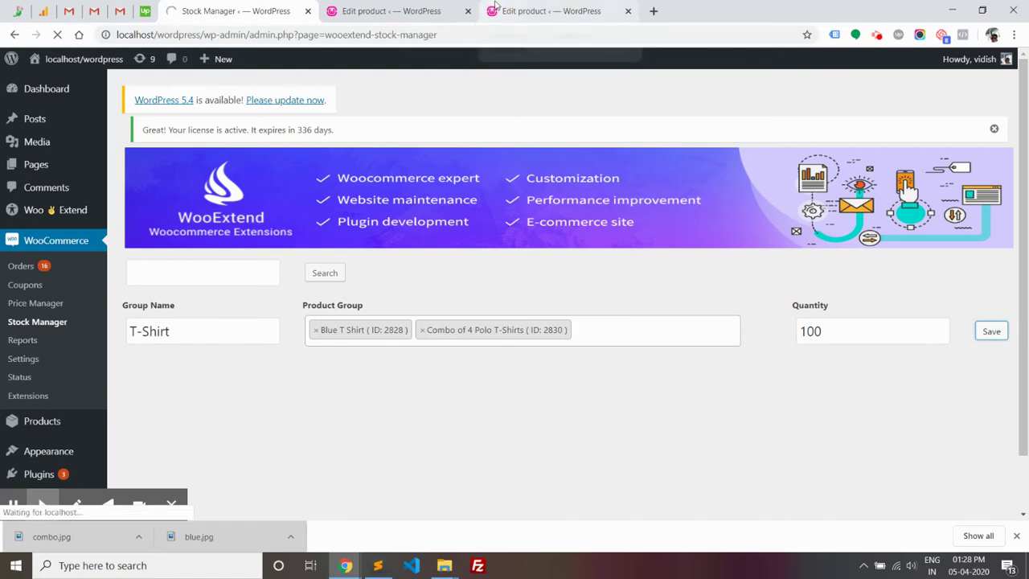
Try adding 26 combos to the cart, which is refused for insufficient stock
click(495, 7)
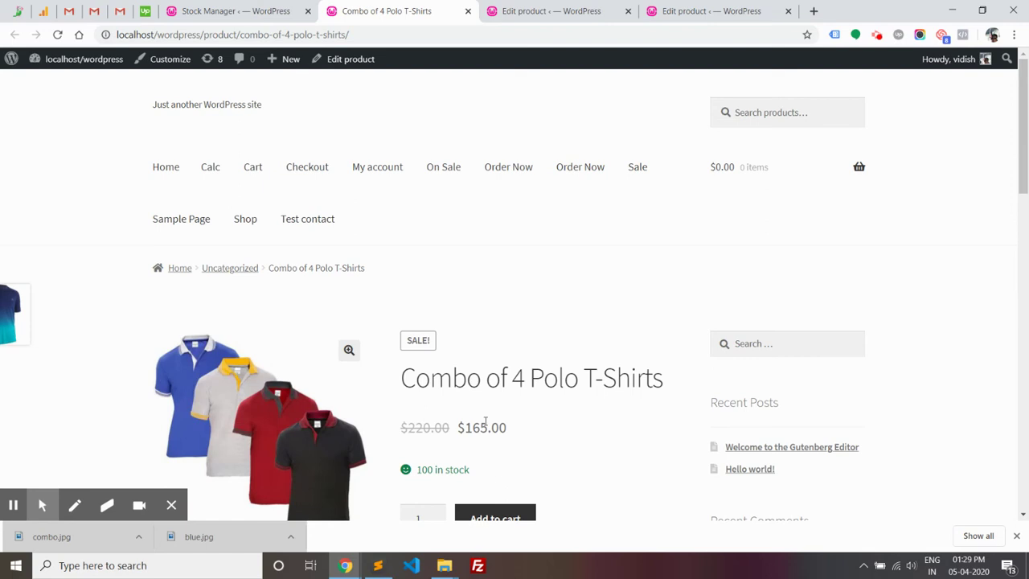
drag(1021, 167, 1018, 193)
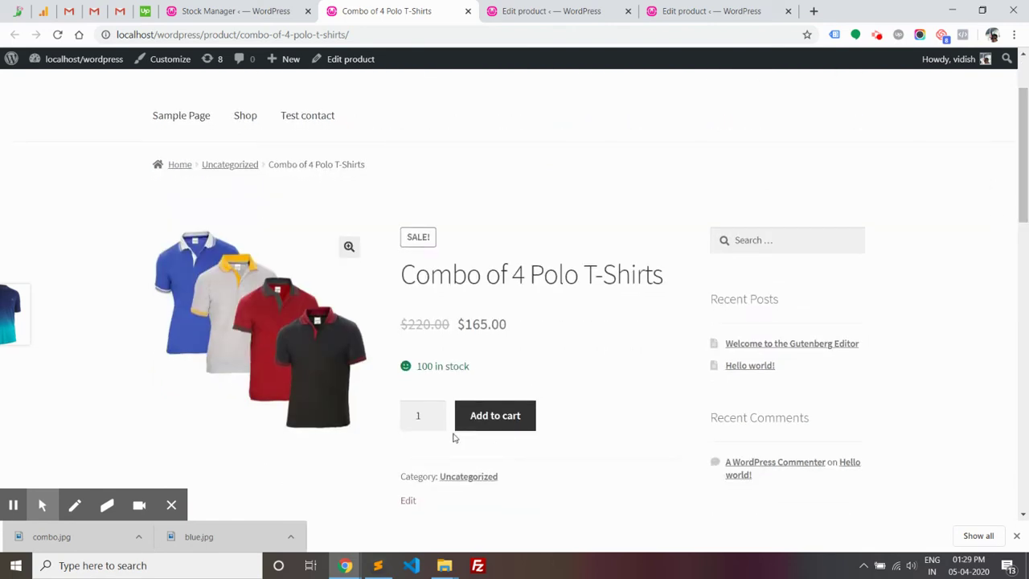
click(420, 418)
click(480, 423)
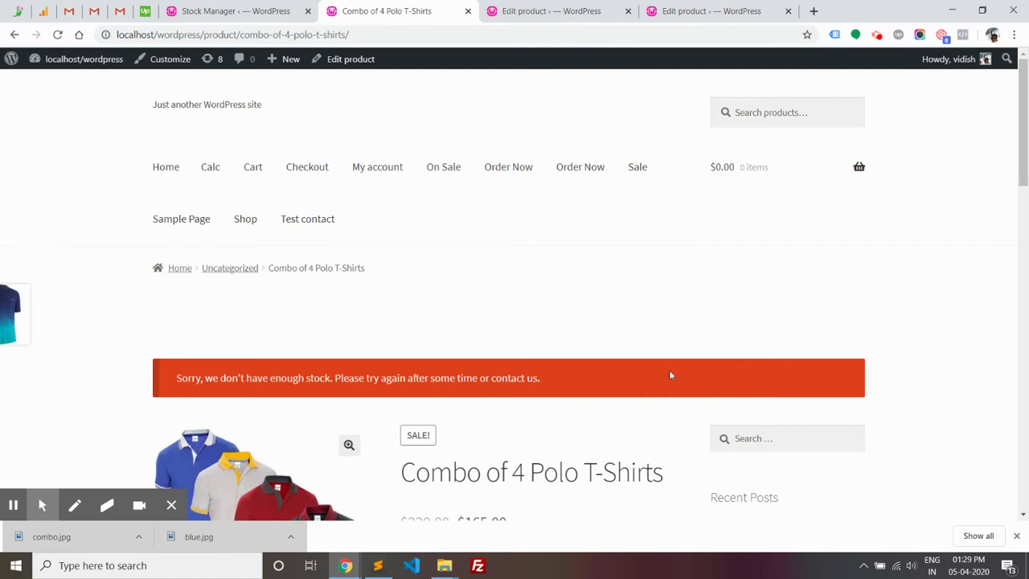
Change the quantity to 24, add the combos to the cart and view the cart
scroll(475, 452, down, 2)
scroll(475, 453, down, 1)
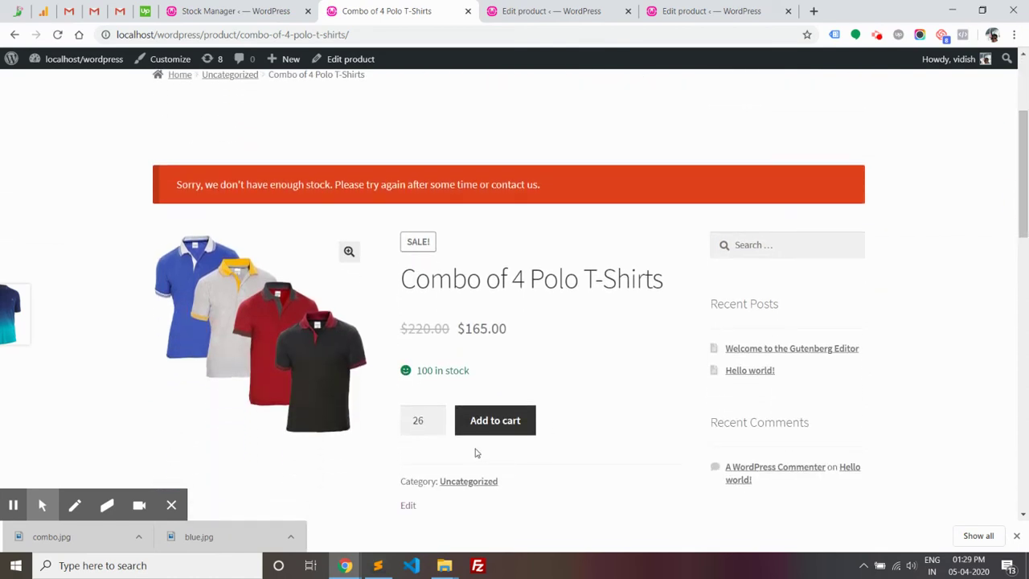
click(418, 430)
text(24)
click(498, 418)
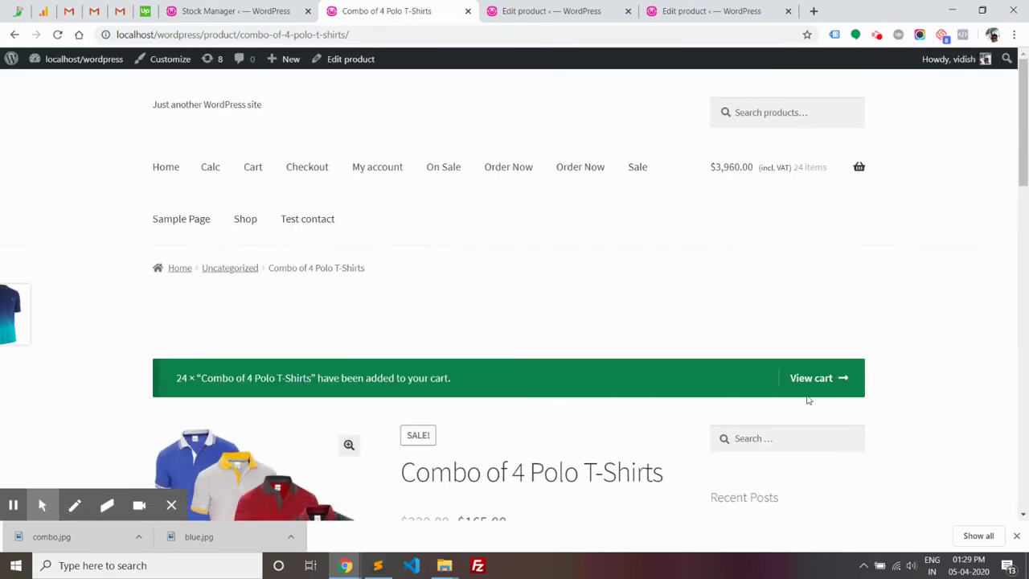
click(805, 386)
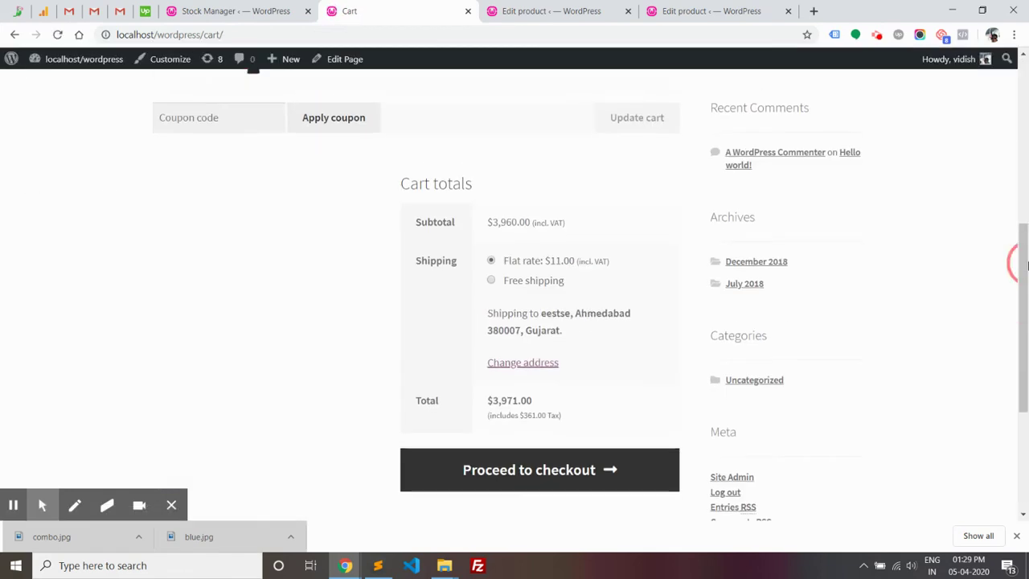
Proceed to checkout and place the order for the 24 combos, then return to the Blue T Shirt editor
click(562, 467)
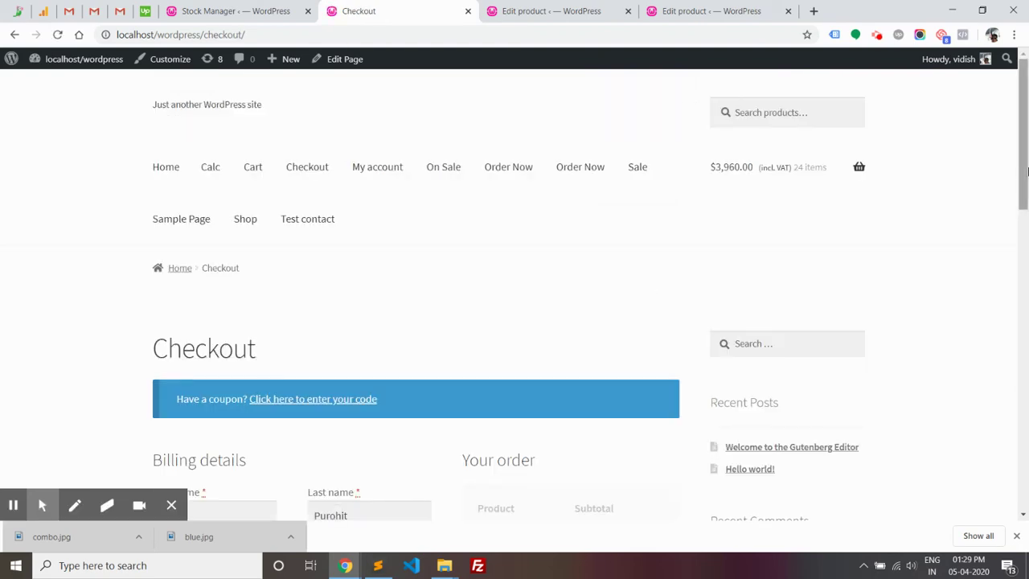
click(1024, 182)
drag(1024, 182, 1018, 408)
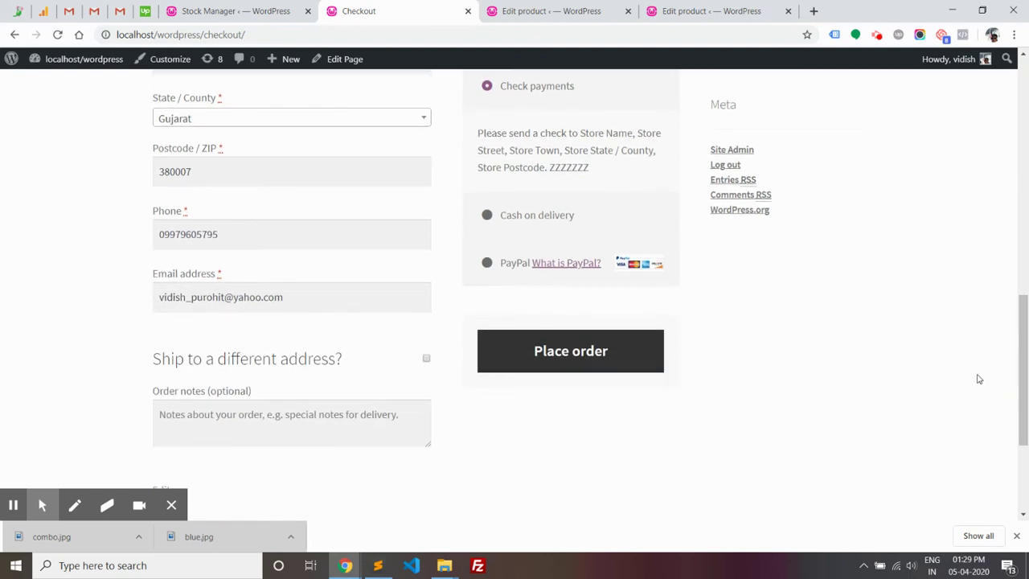
mouse_move(1021, 411)
mouse_down()
mouse_move(1026, 306)
mouse_move(1026, 440)
mouse_up()
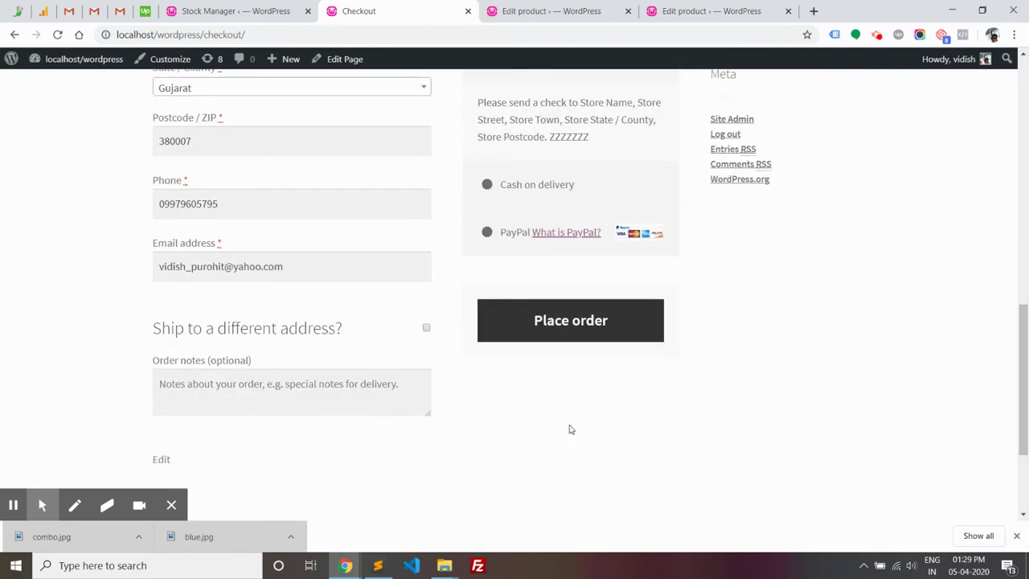
click(564, 315)
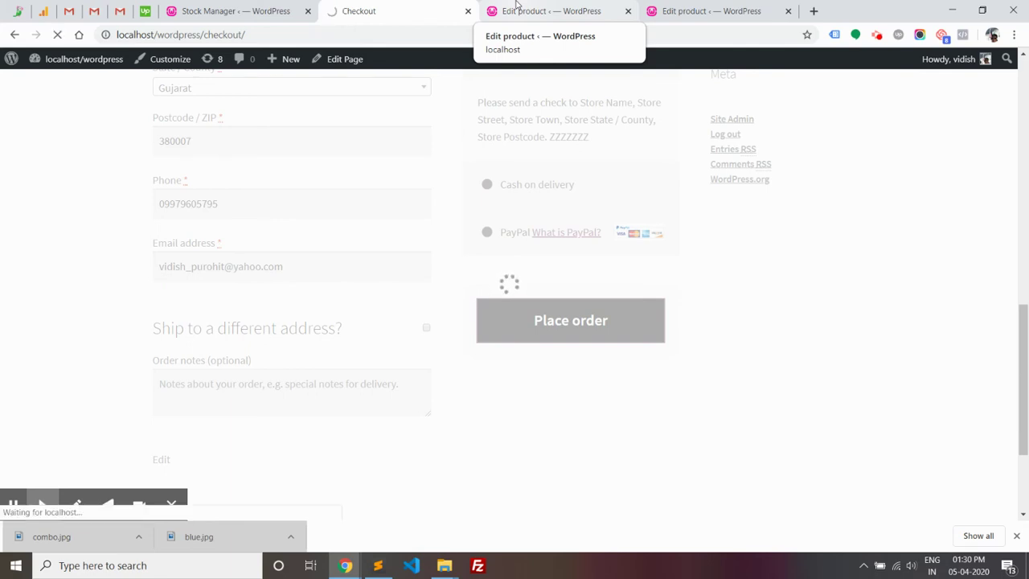
click(517, 7)
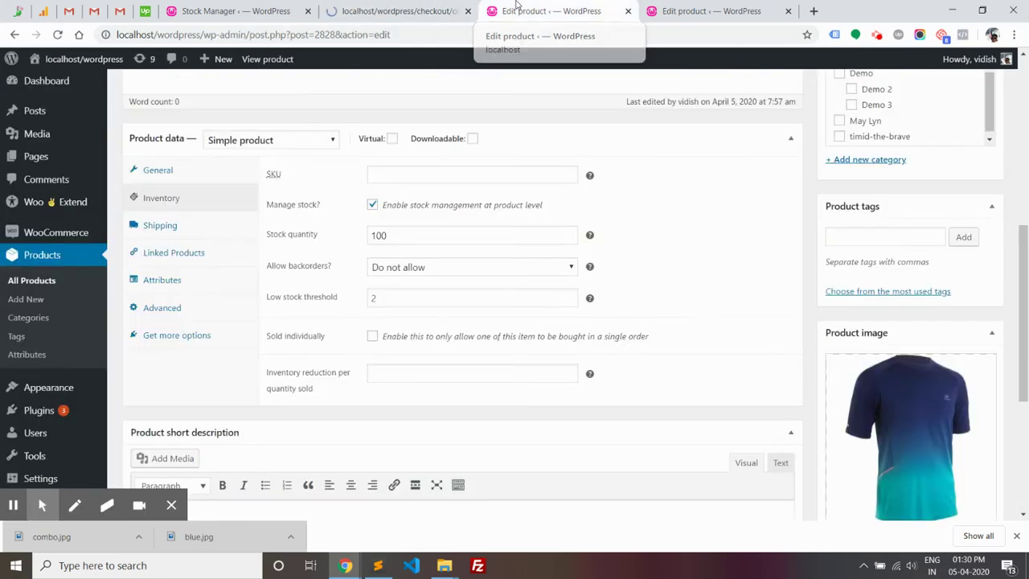
Open All Products and highlight the stock of 4 for both Combo and Blue T Shirt
click(23, 290)
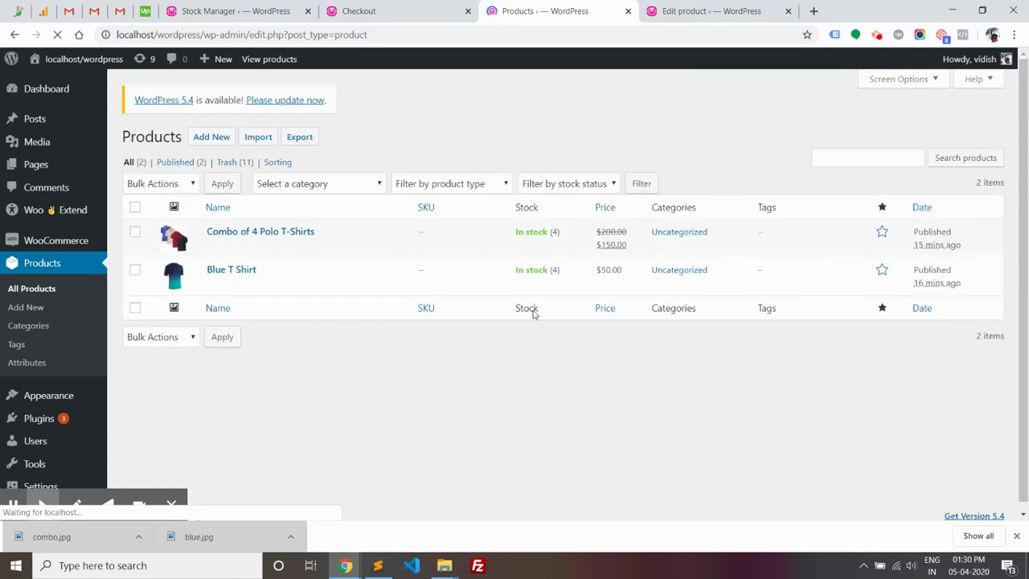
double_click(554, 232)
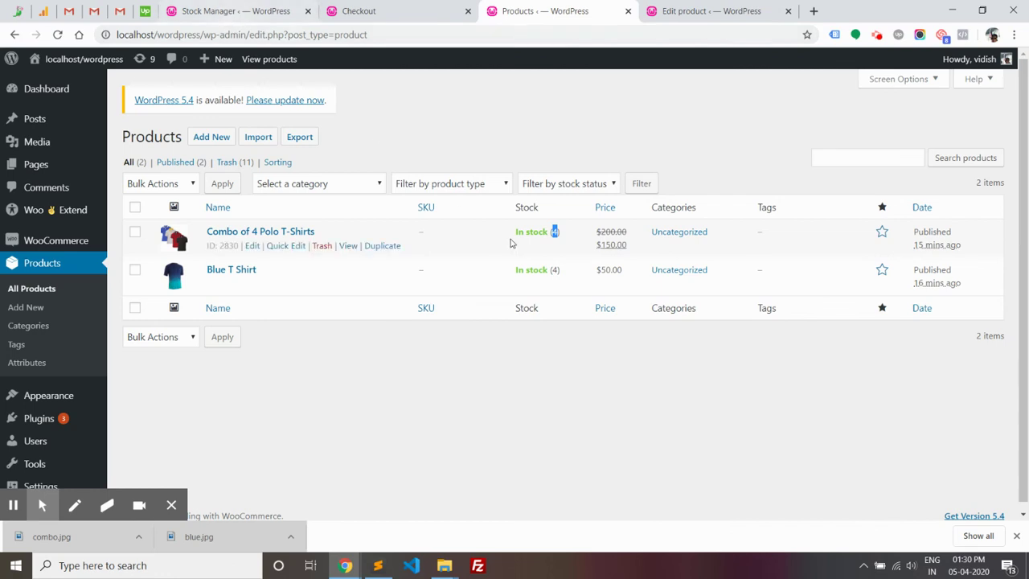
mouse_move(544, 270)
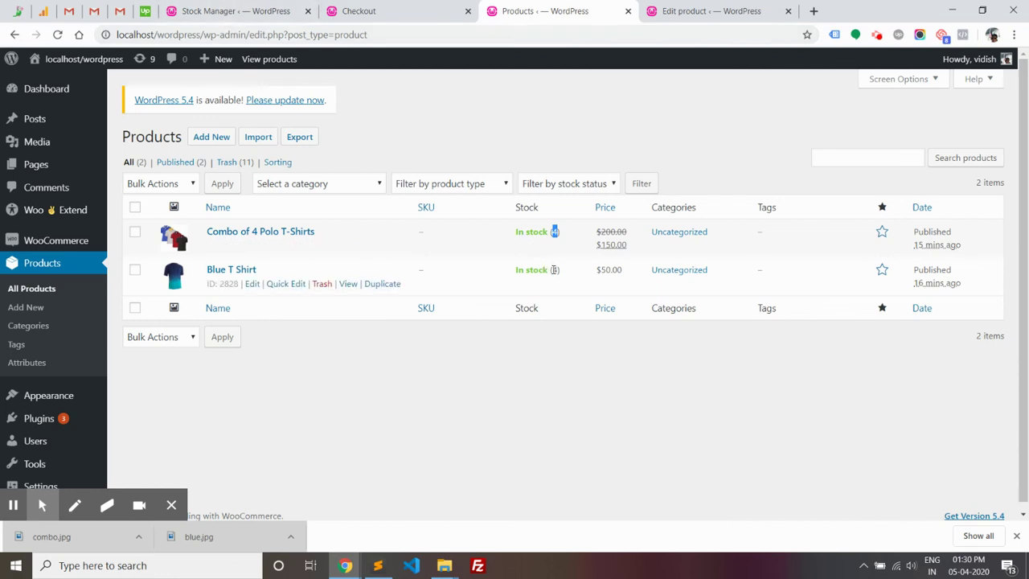
double_click(554, 270)
Reload Stock Manager, confirm the T-Shirt group quantity is 4, and return to order 2833's confirmation
click(233, 11)
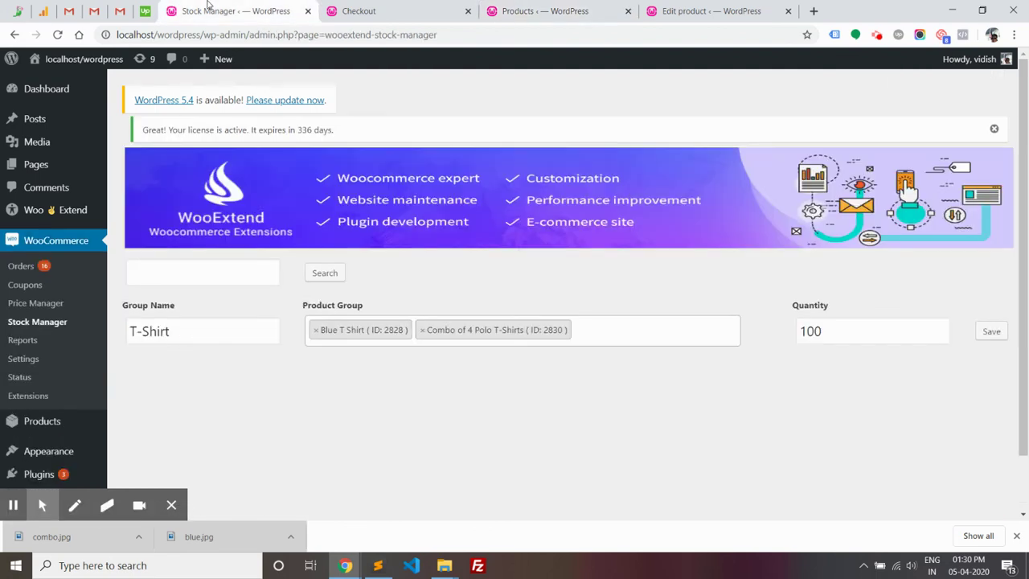
click(55, 35)
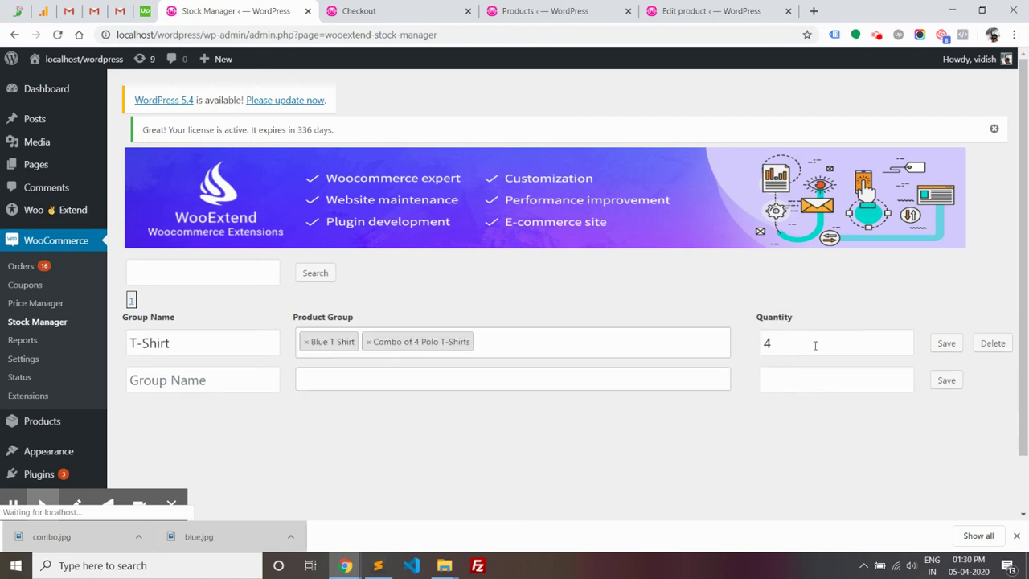
drag(783, 349, 746, 348)
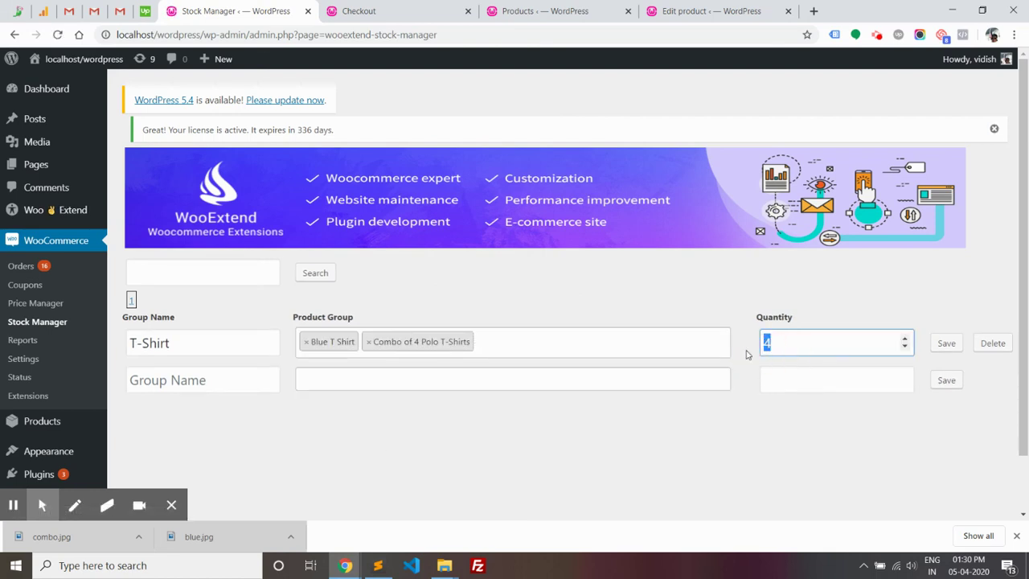
click(370, 8)
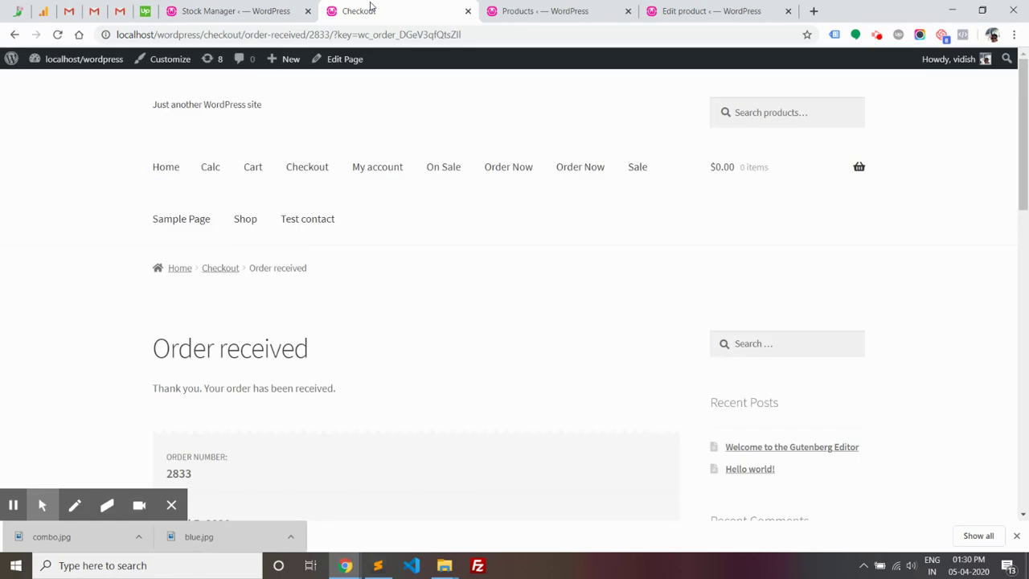